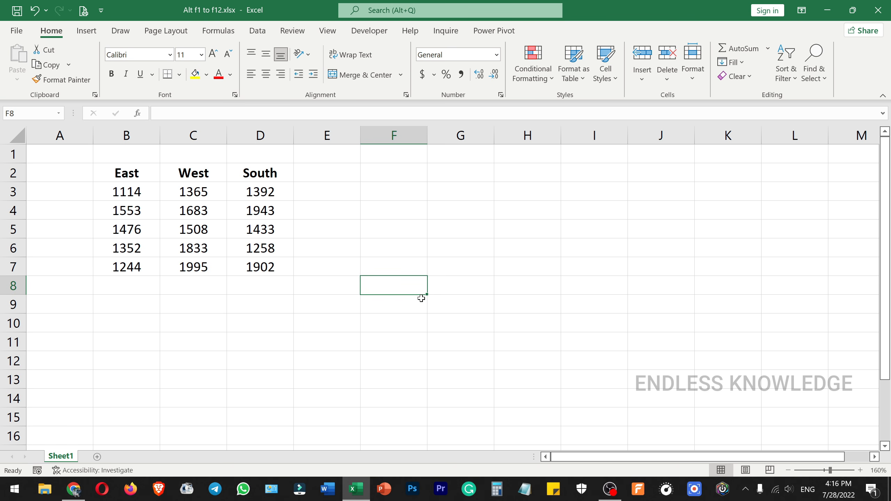
Step: Insert a default clustered column chart from B2:D7 and place it beside the table
left_click_drag(131, 174, 268, 267)
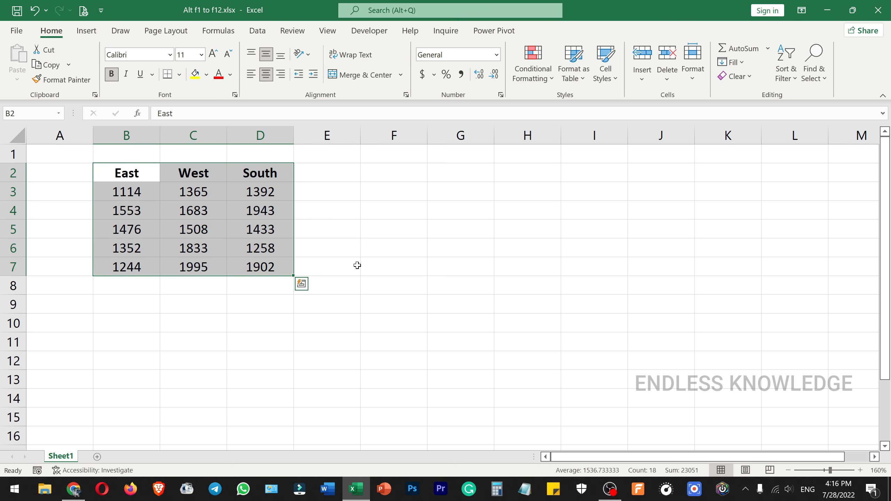
key("alt+F1")
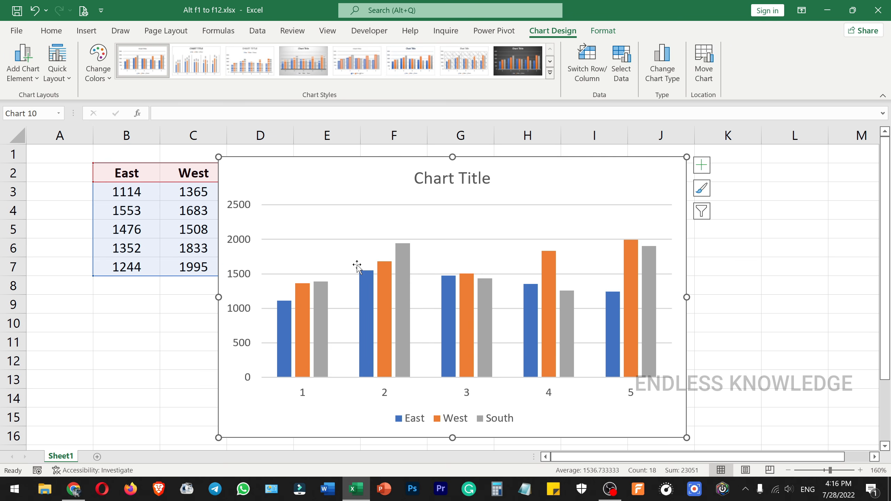
left_click_drag(313, 179, 414, 179)
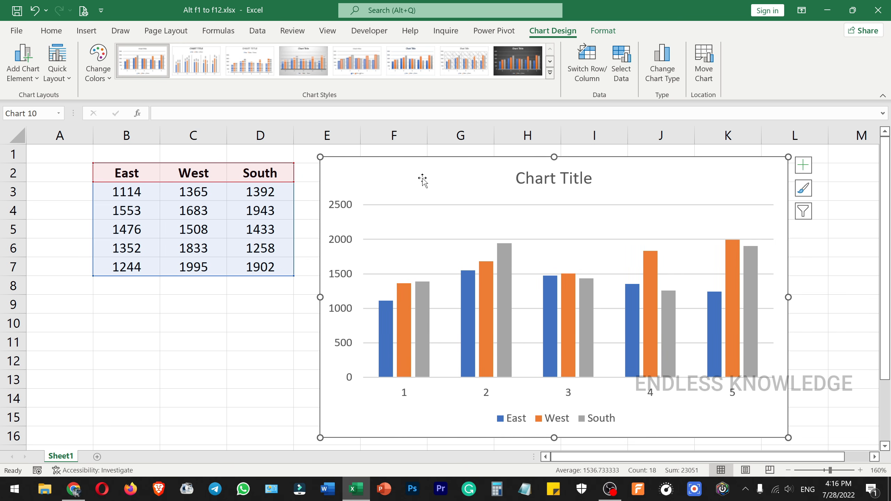
Step: Undo the column chart's move and its insertion
key("ctrl+z")
key("ctrl+z")
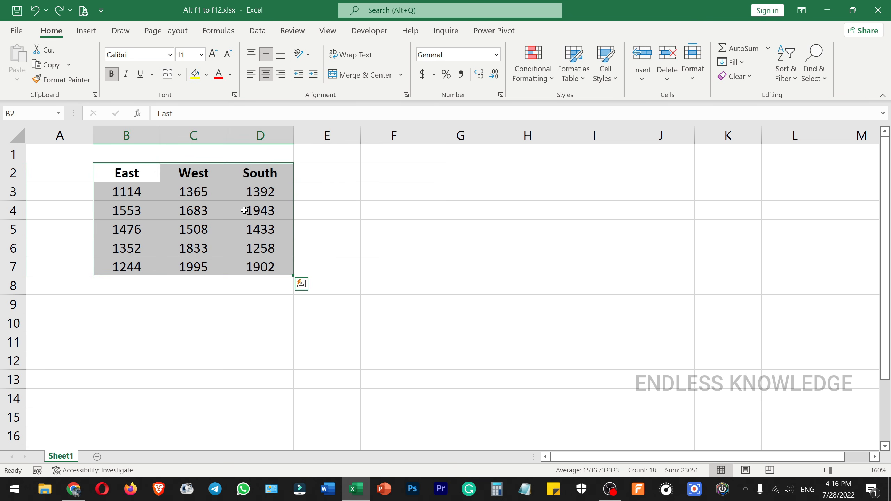
Step: Bring up the full list of chart types for the selected data and preview Clustered Column
left_click(88, 33)
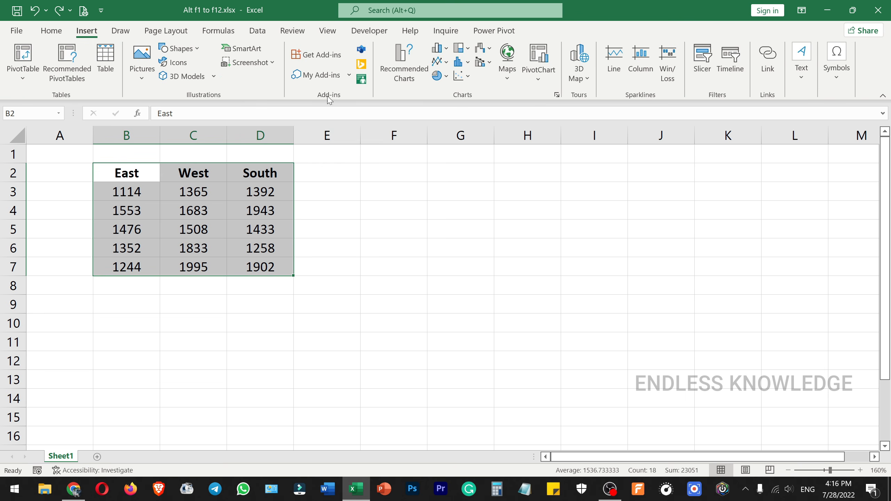
left_click(557, 95)
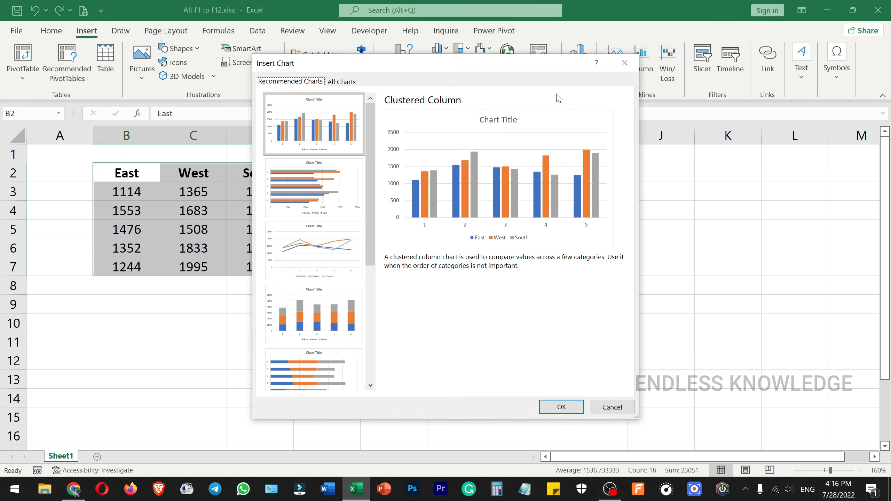
left_click(342, 83)
left_click_drag(393, 72, 491, 100)
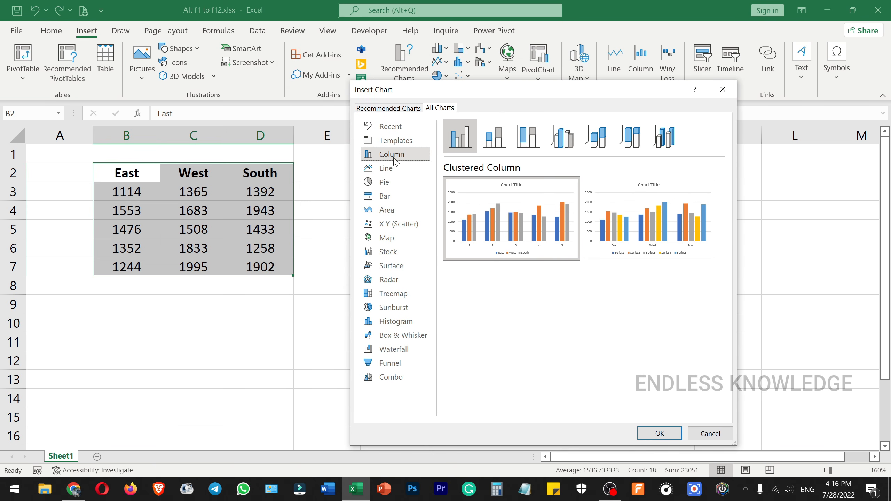
left_click(469, 143)
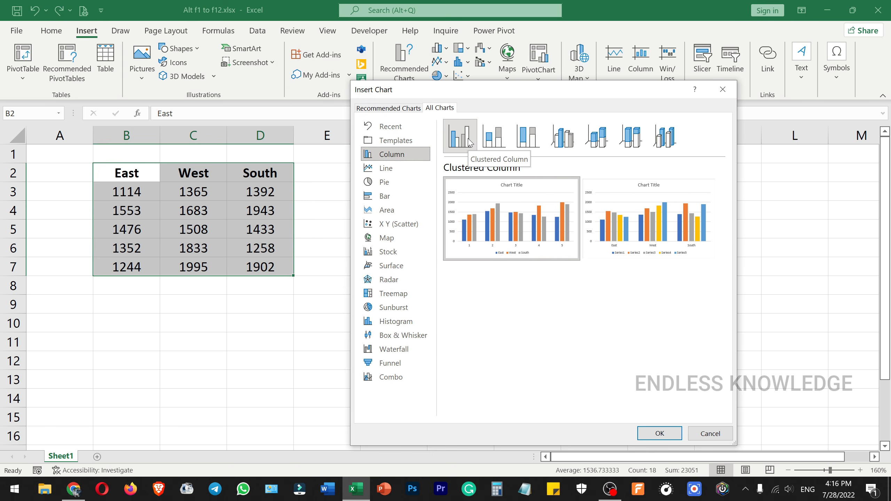
Step: Set the basic Line chart as the default chart type, then leave the chart dialog without inserting anything
left_click(399, 171)
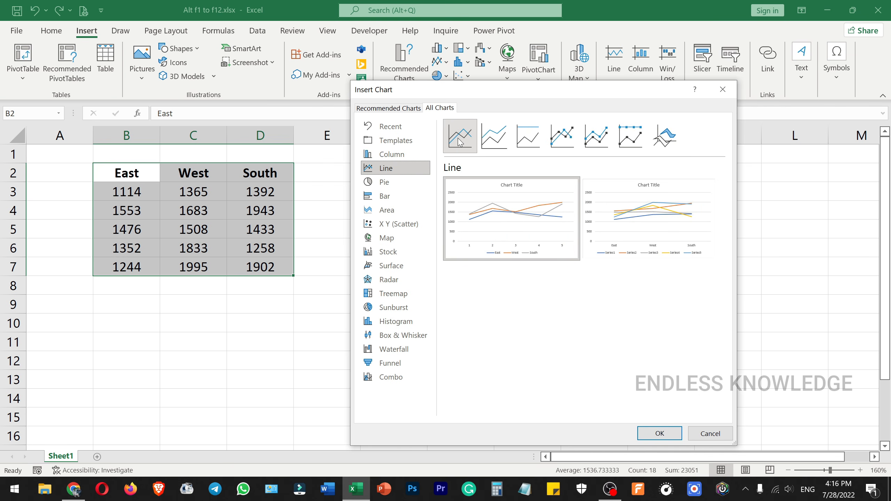
left_click(494, 144)
left_click(529, 138)
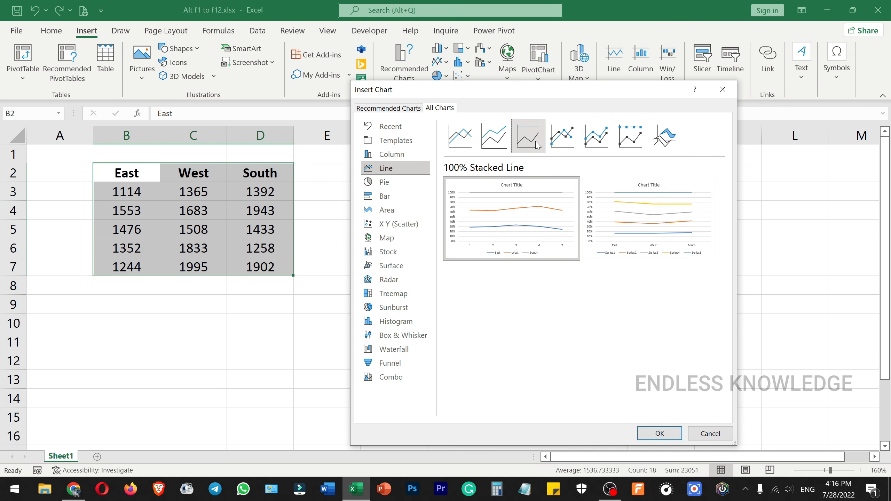
left_click(460, 138)
right_click(461, 137)
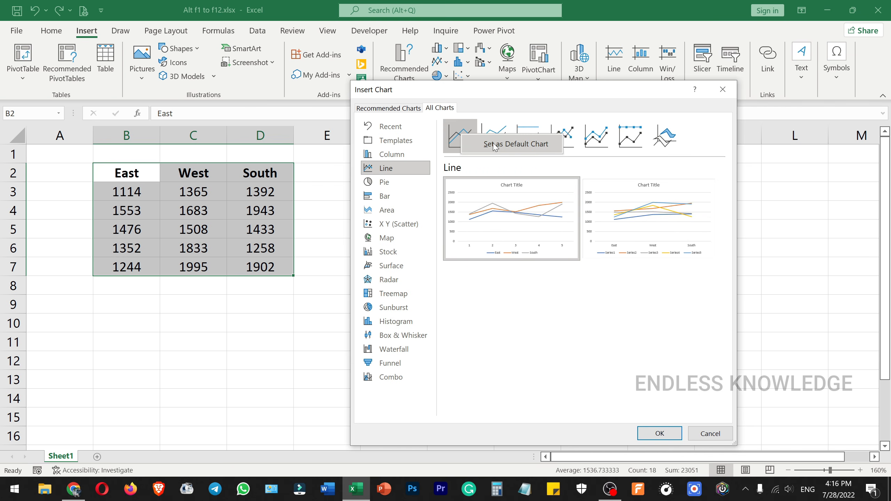
left_click(516, 144)
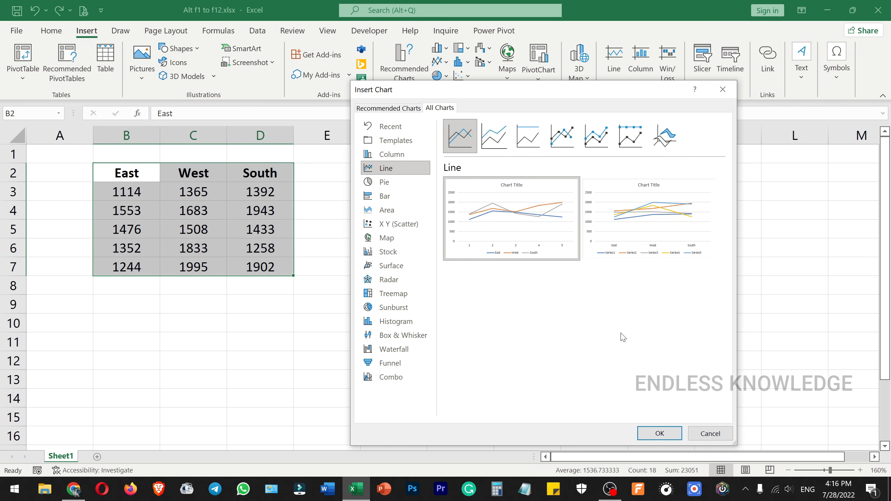
left_click(711, 433)
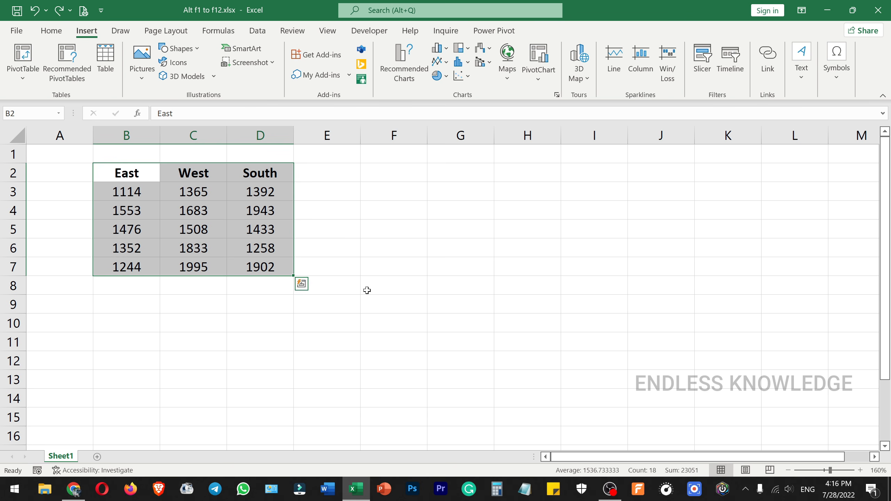
Step: Insert a default line chart from B2:D7 and move it clear of the table, starting near column E
key("alt+F1")
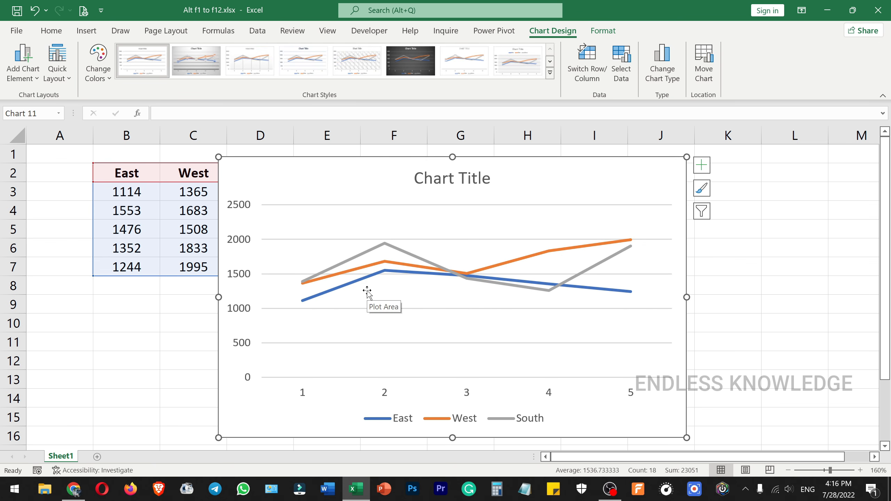
left_click_drag(359, 186, 461, 177)
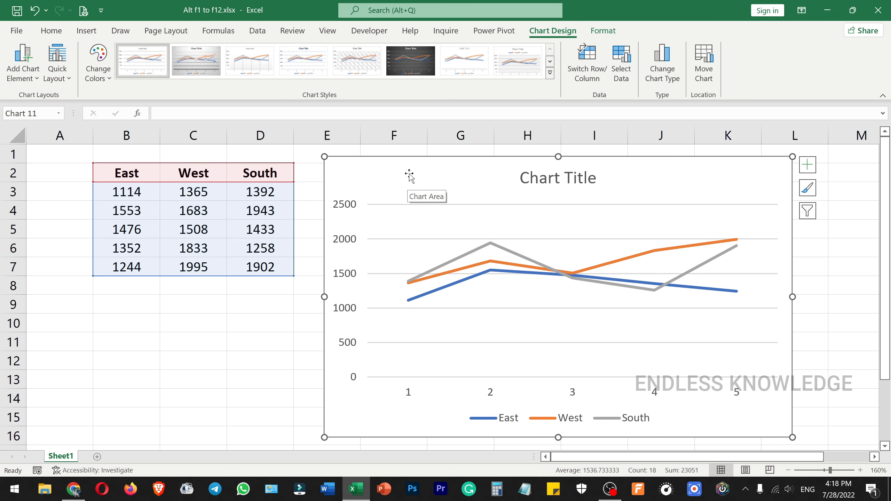
Step: Bring up the Save As dialog for the workbook and dismiss it without saving
key("alt+F2")
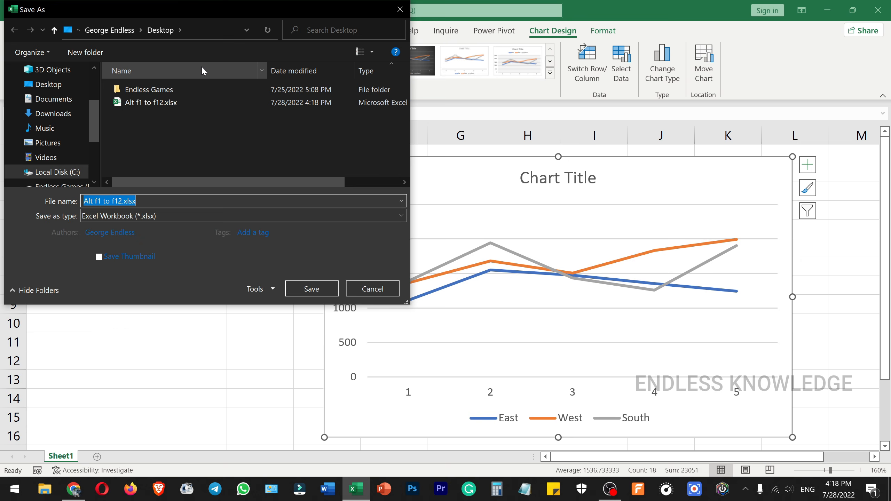
left_click_drag(235, 9, 294, 76)
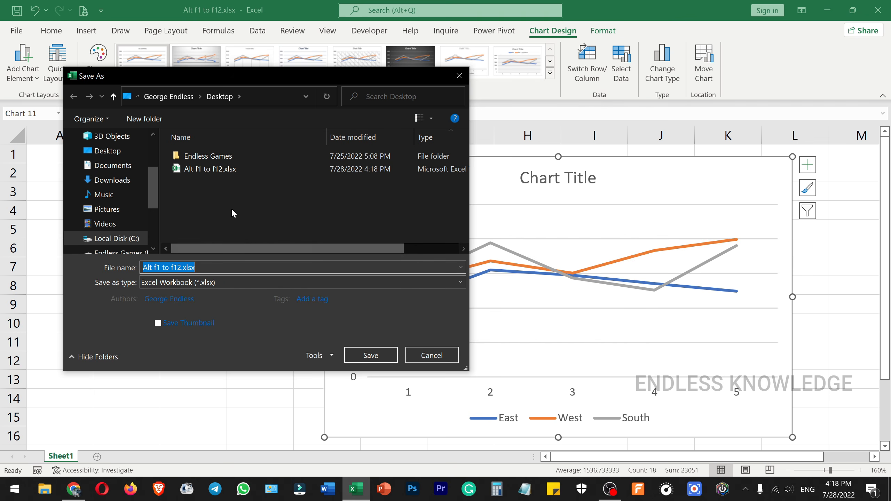
left_click(226, 281)
left_click(123, 312)
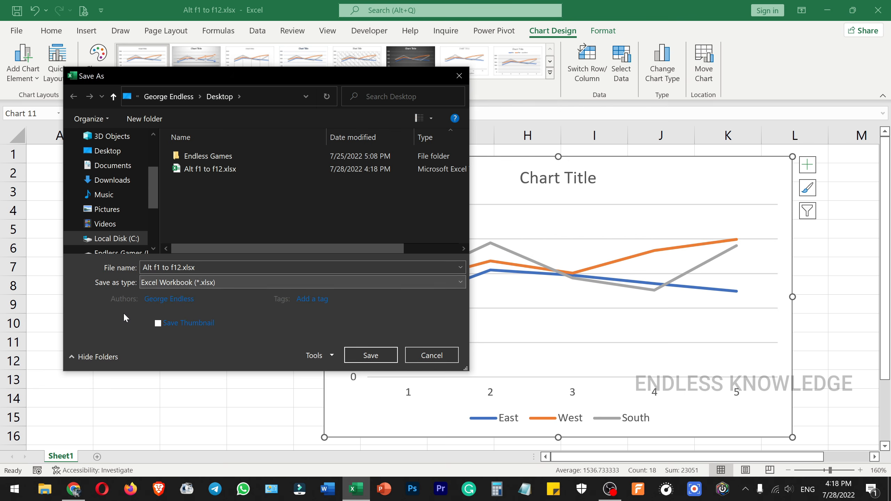
left_click(426, 356)
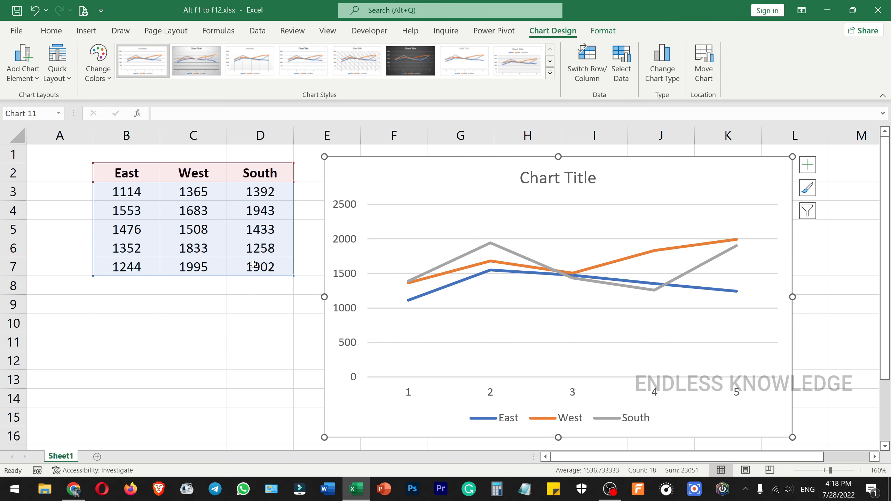
key("alt+F2")
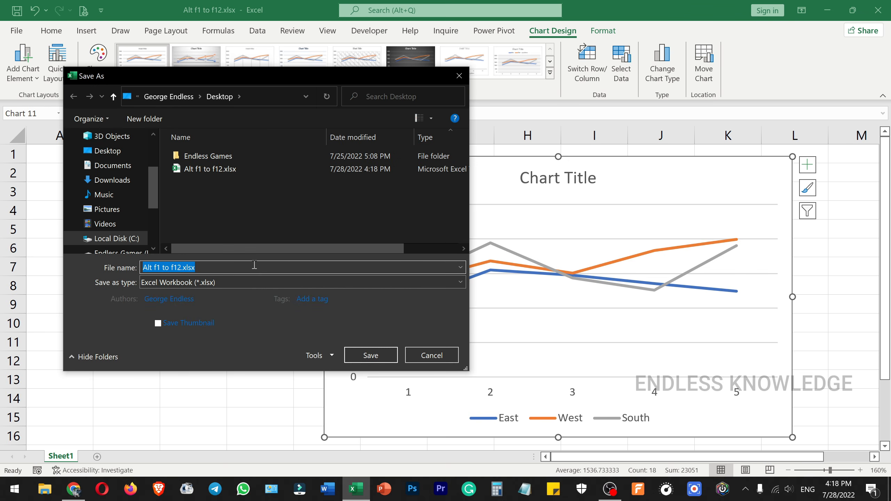
key("Escape")
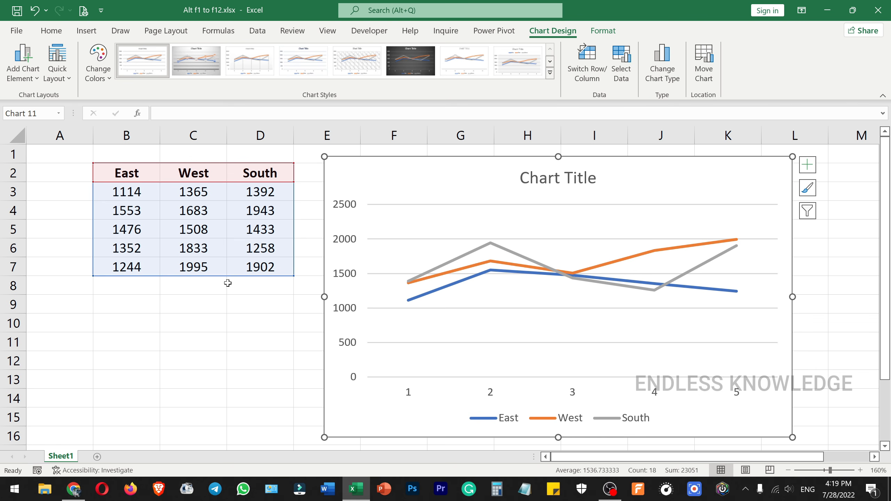
Step: Name the range B2:D7 re_Sales
left_click(154, 175)
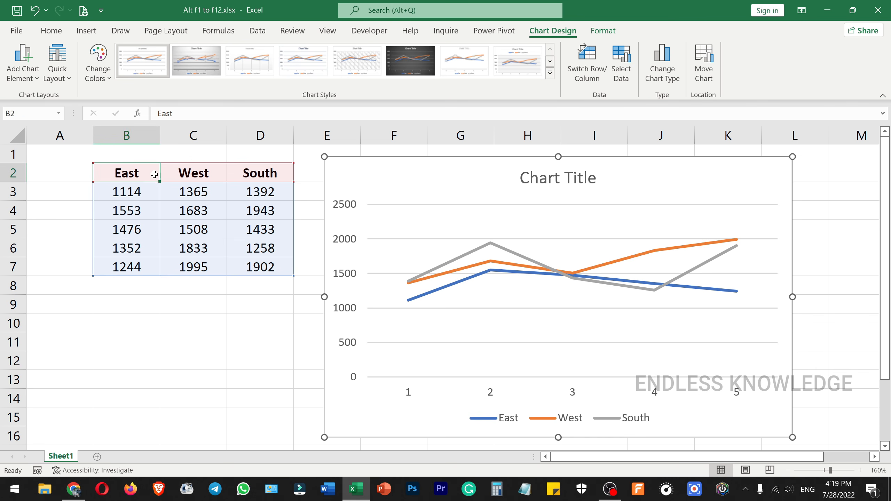
left_click_drag(154, 174, 263, 277)
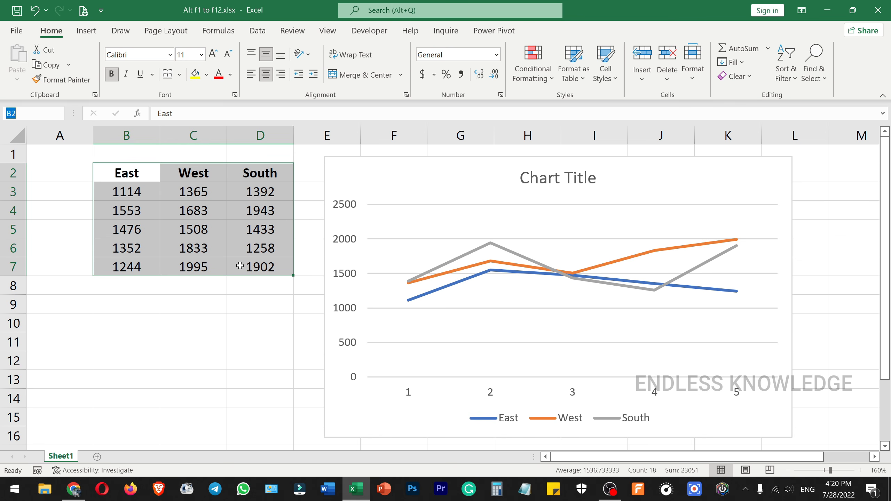
left_click(19, 112)
type("re_Sales")
key("Return")
Step: Review the workbook's defined names in the Name Manager and close it
left_click(218, 30)
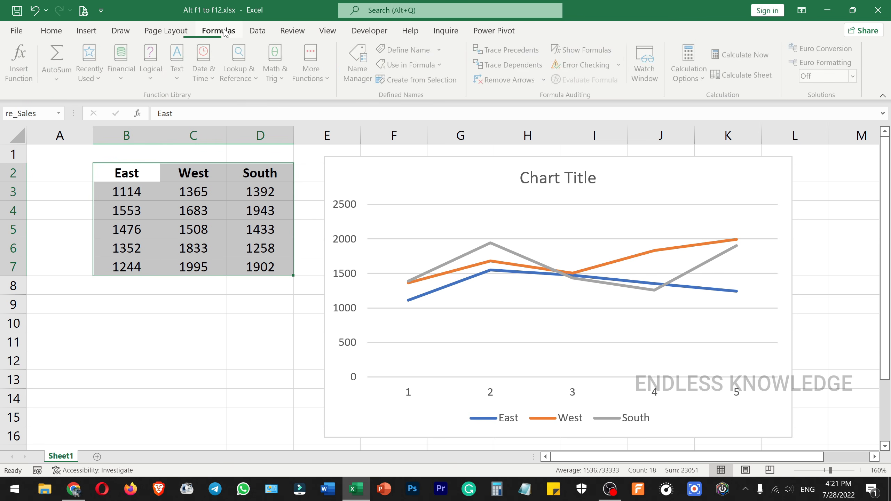
left_click(359, 76)
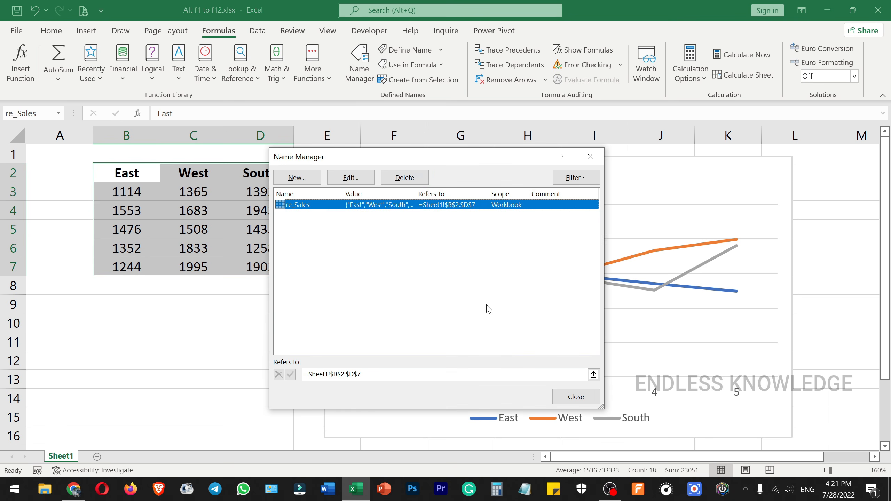
left_click(577, 398)
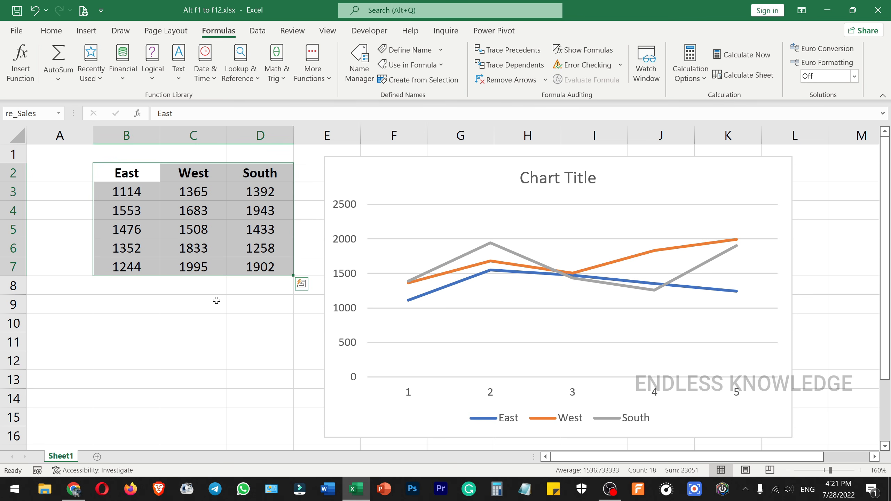
Step: Start closing the workbook, then cancel at the save prompt to keep it open
key("alt+F4")
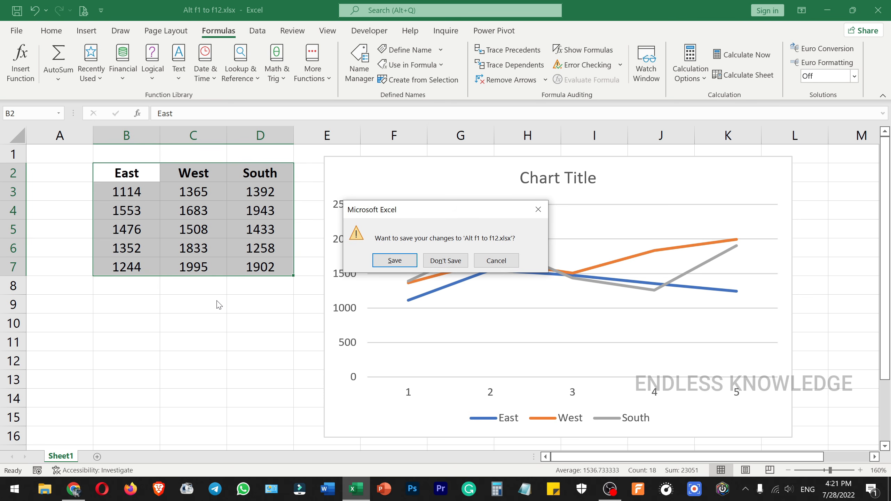
left_click(480, 264)
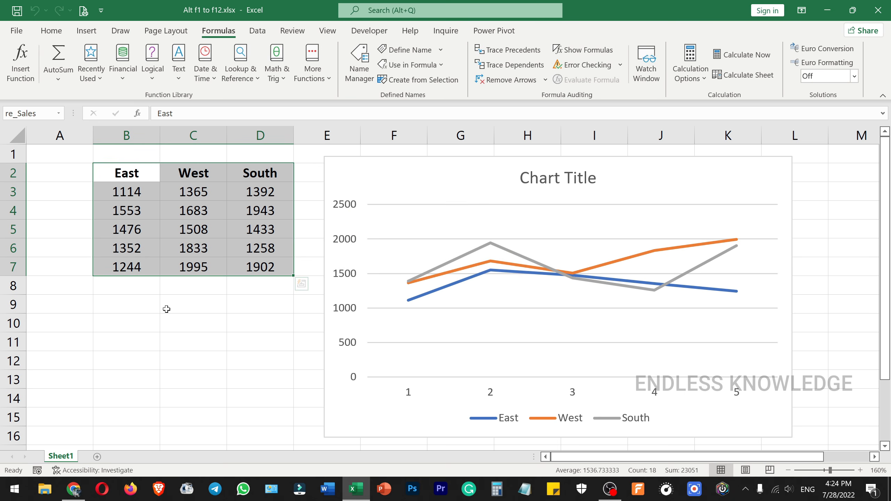
Step: View the Macro dialog for all open workbooks and dismiss it
key("alt+F8")
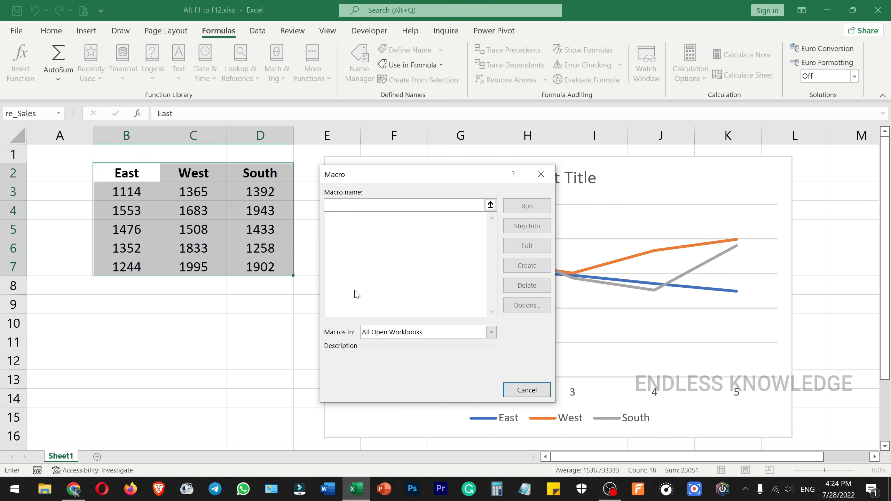
key("Escape")
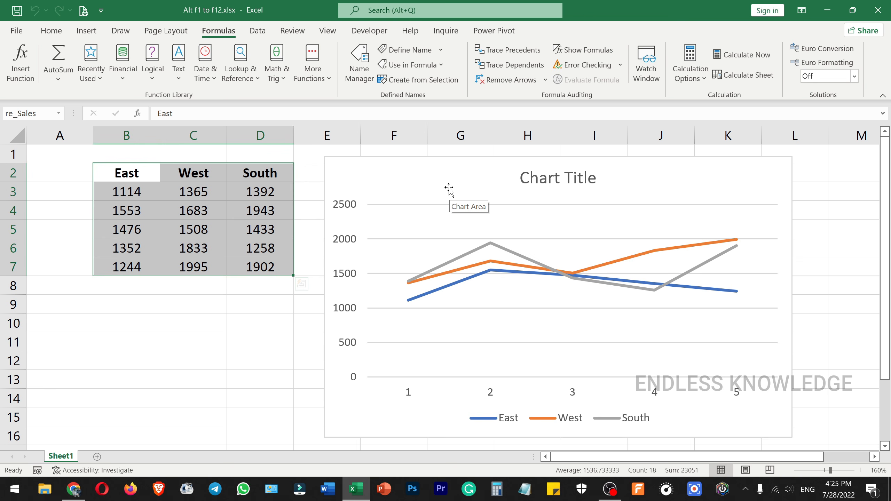
Step: Open the Selection pane, select the line chart and display its formatting options
key("alt+F10")
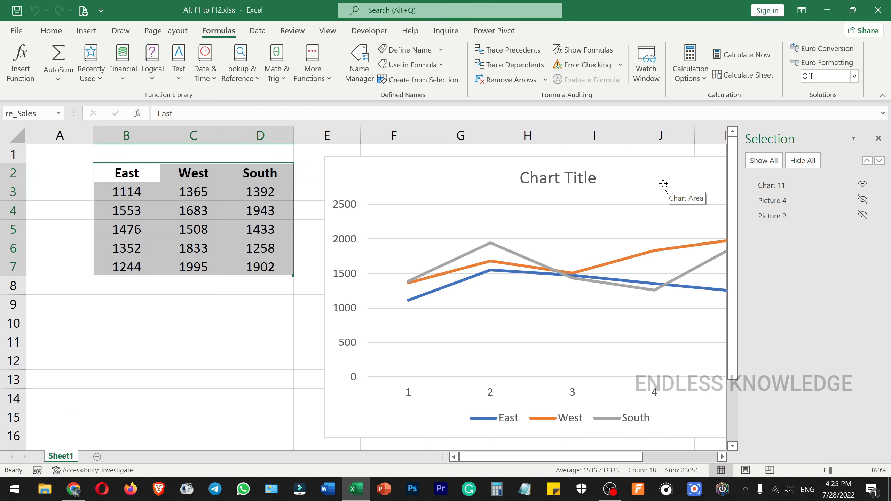
left_click(640, 175)
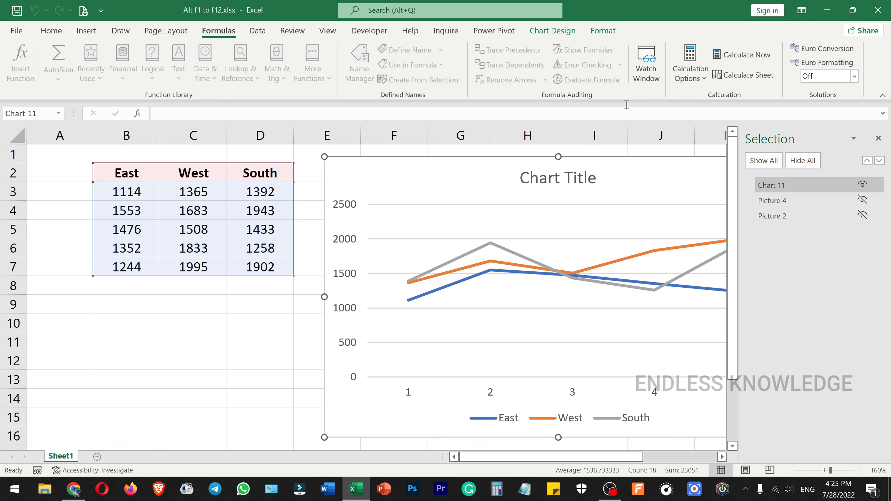
left_click(603, 31)
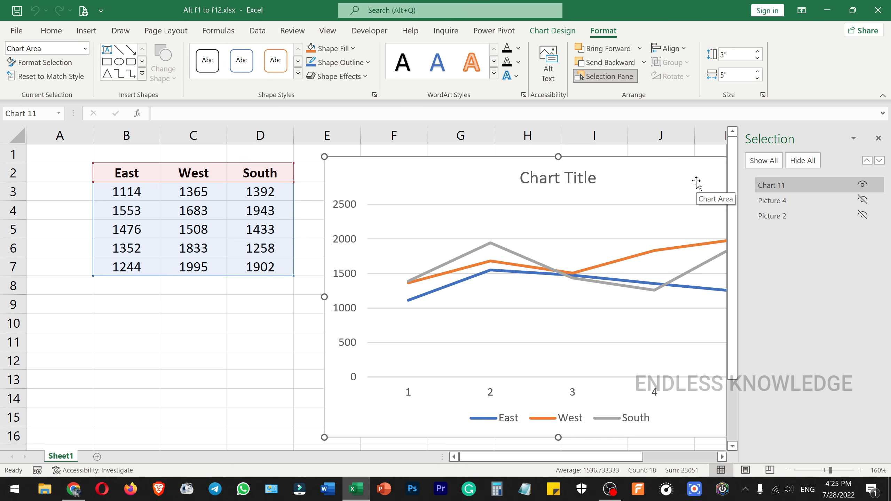
Step: Unhide Picture 4 and Picture 2, and move the line chart to column A, away from the pictures
left_click(864, 203)
left_click(863, 214)
left_click_drag(634, 179, 337, 171)
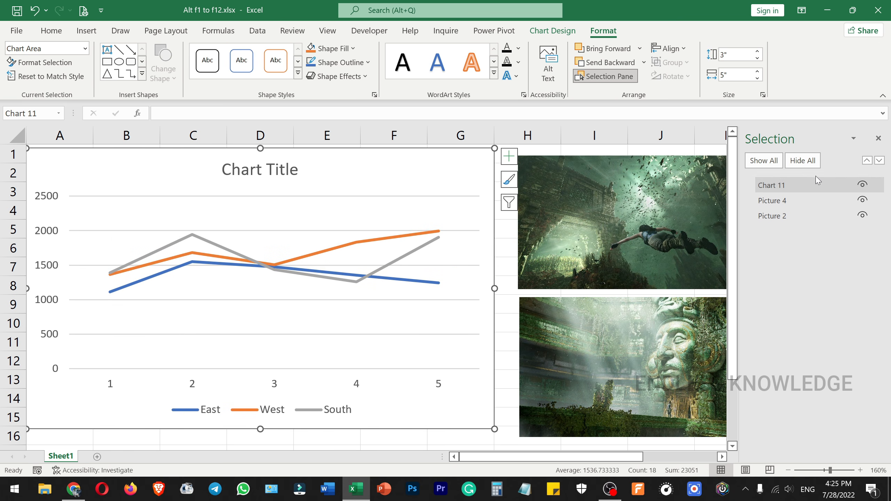
Step: Hide all objects on the sheet, then show them all again
left_click(803, 161)
left_click(764, 161)
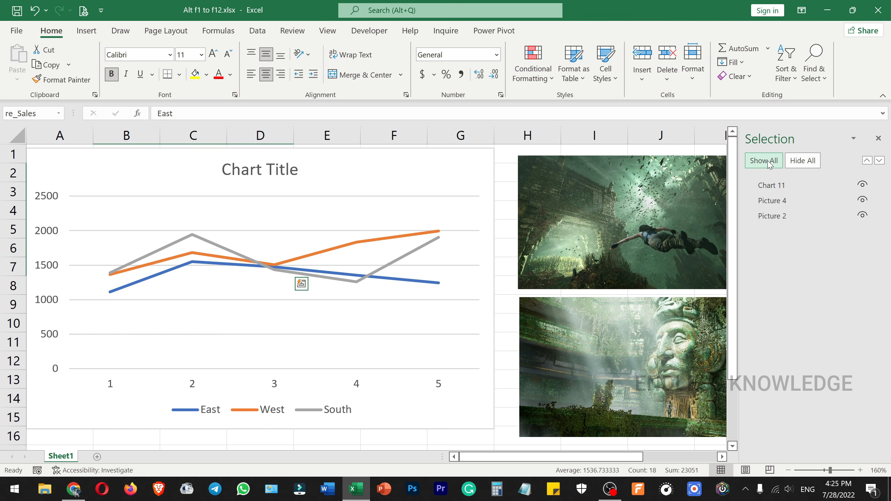
Step: Hide Picture 4 and Picture 2, close the Selection pane, and move the line chart beside the sales table, starting in column E
left_click(862, 217)
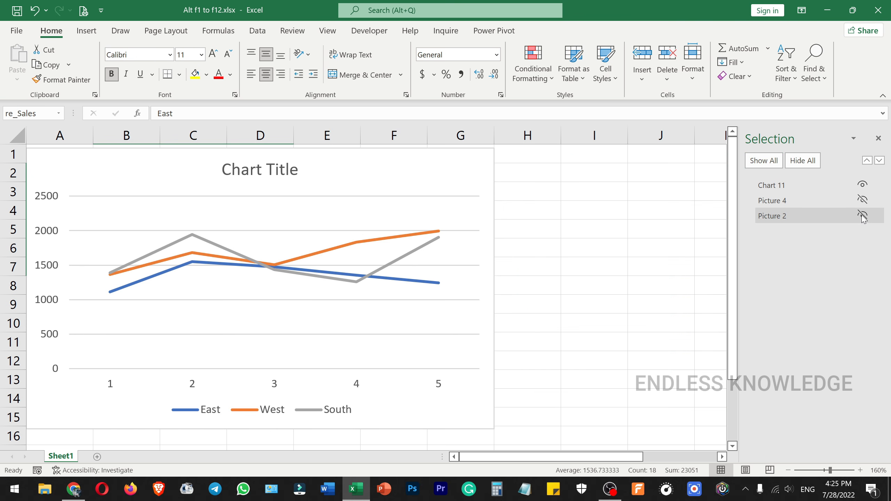
left_click(879, 138)
left_click_drag(462, 174, 761, 183)
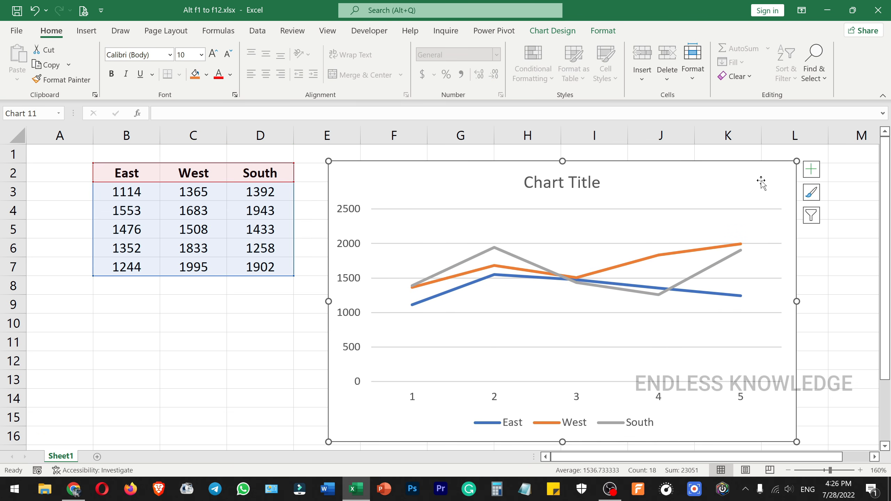
Step: Reopen the Selection pane to view the sheet's objects, then dismiss it
key("alt+F10")
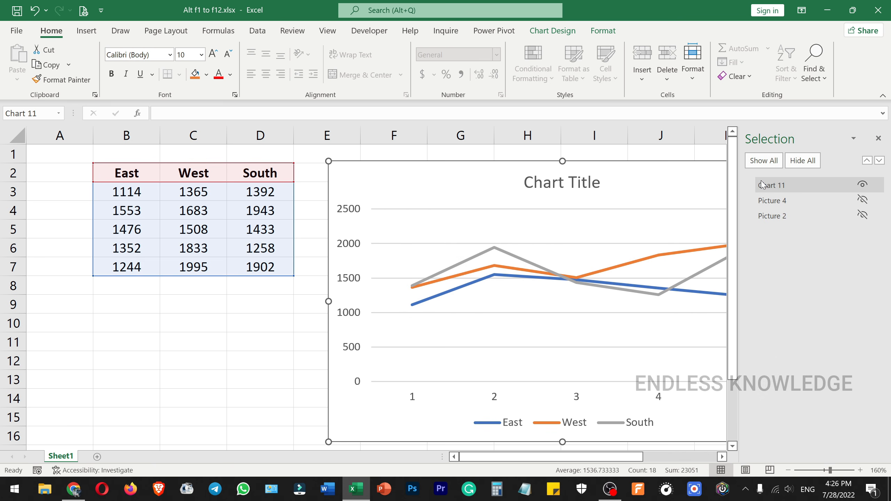
left_click(879, 138)
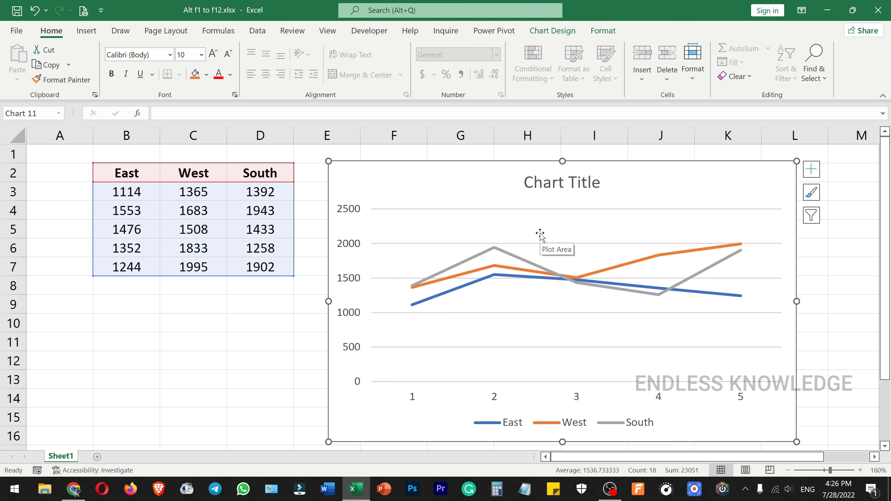
Step: View the workbook's project in the Visual Basic for Applications editor and return to the worksheet
key("alt+F11")
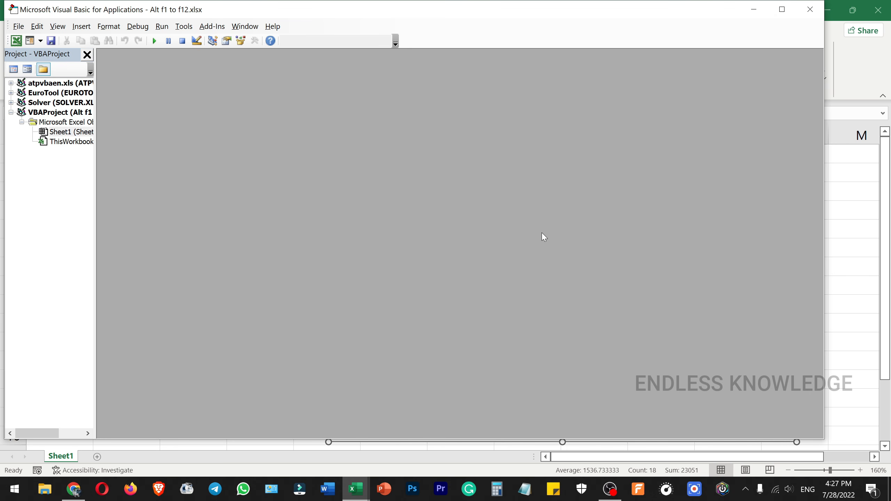
left_click(810, 9)
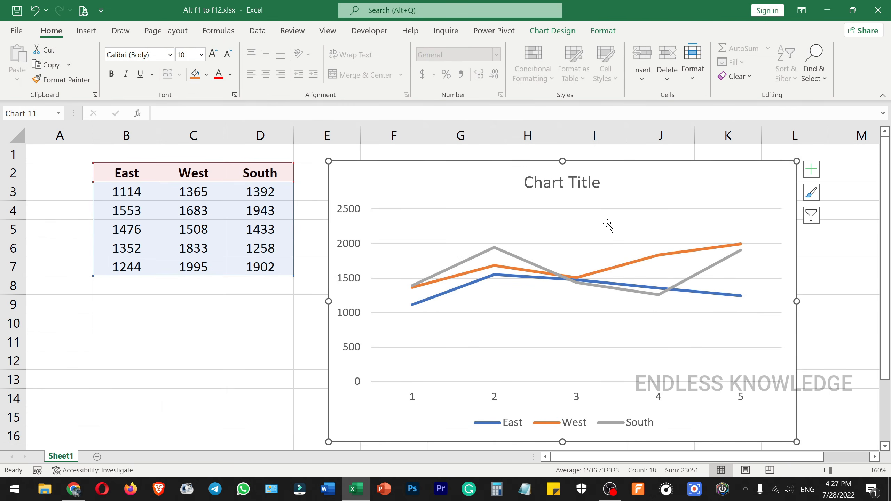